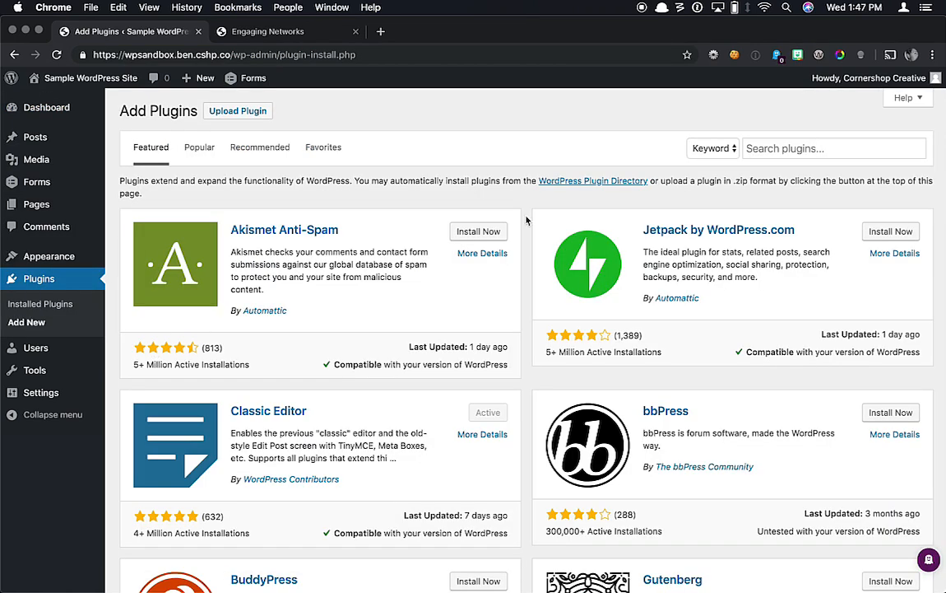
Step: Search plugins for 'Engaging Networks', then install and activate the Engaging Networks and Gravity Forms integration
left_click(763, 147)
type("Engaging ")
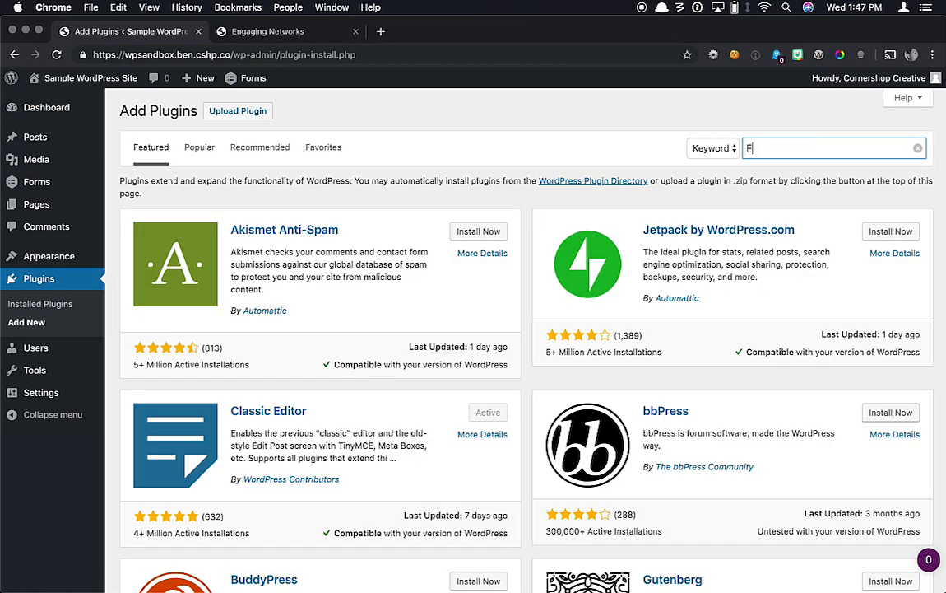
type("Networks")
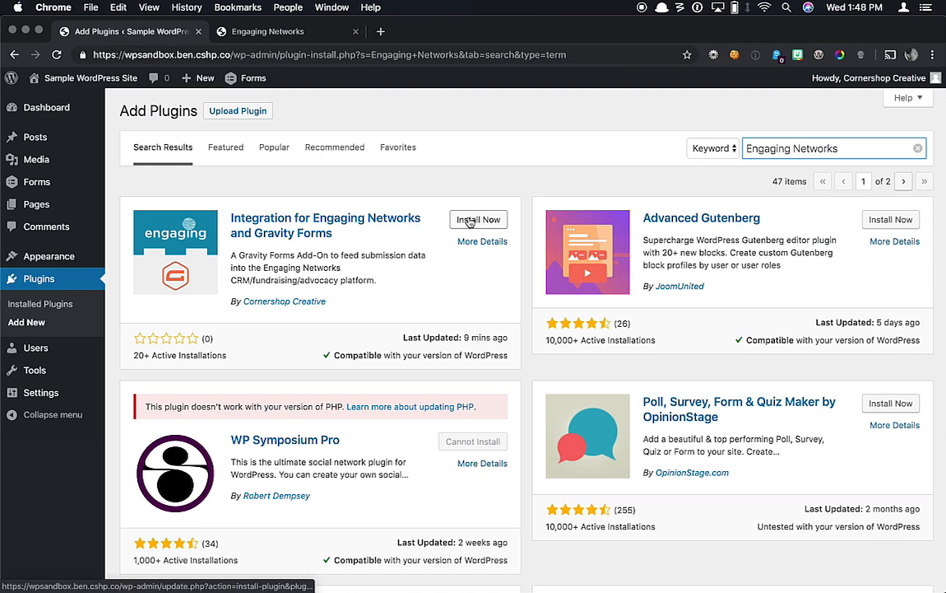
left_click(468, 221)
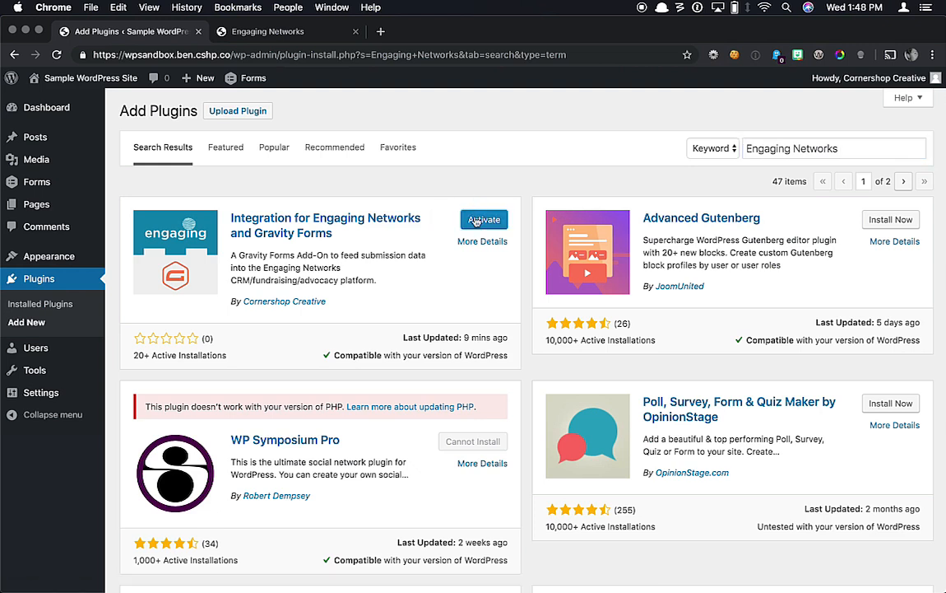
left_click(476, 221)
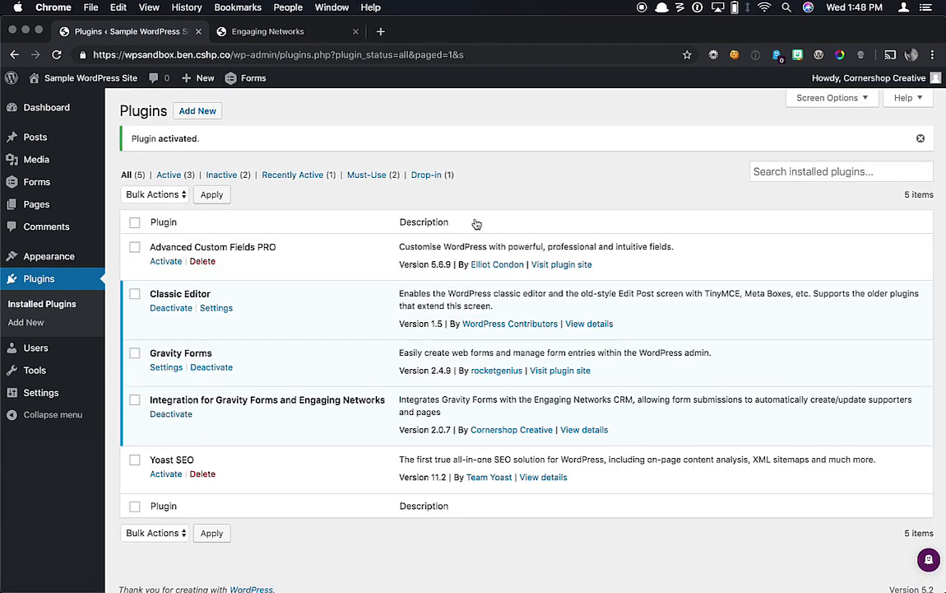
Step: Show the Gravity Forms Engaging Networks settings page, reloaded so the site IP 45.79.211.131 appears
mouse_move(82, 193)
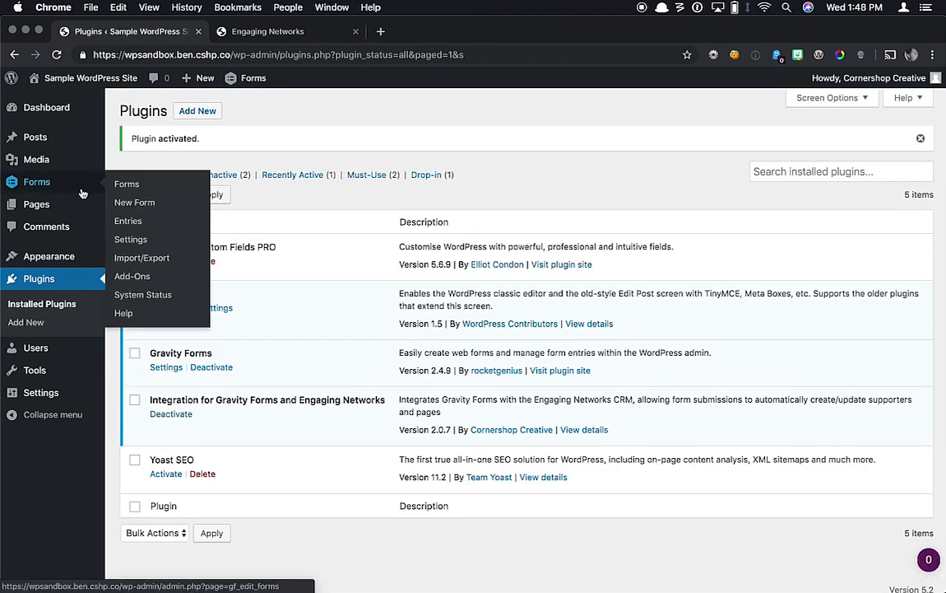
left_click(131, 239)
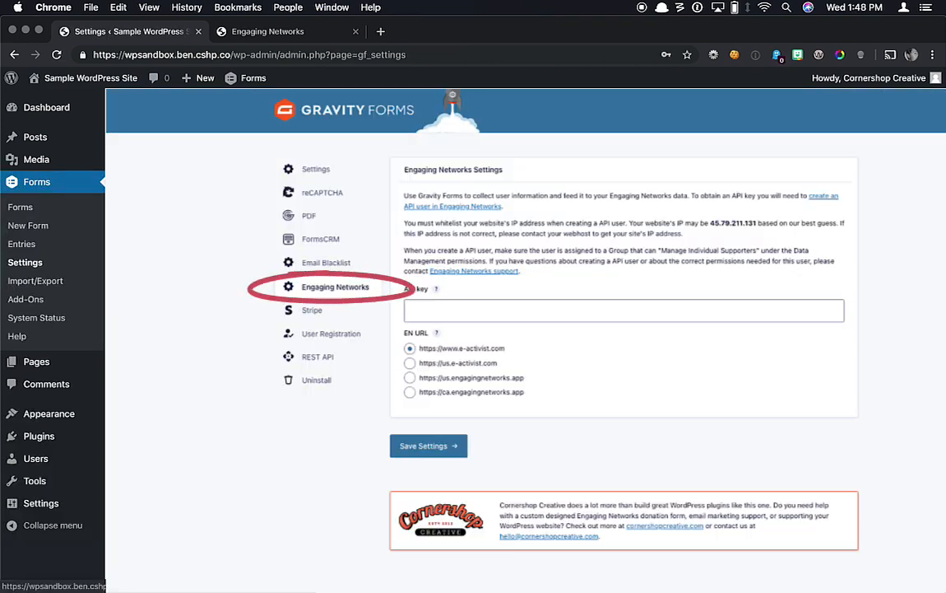
left_click(335, 287)
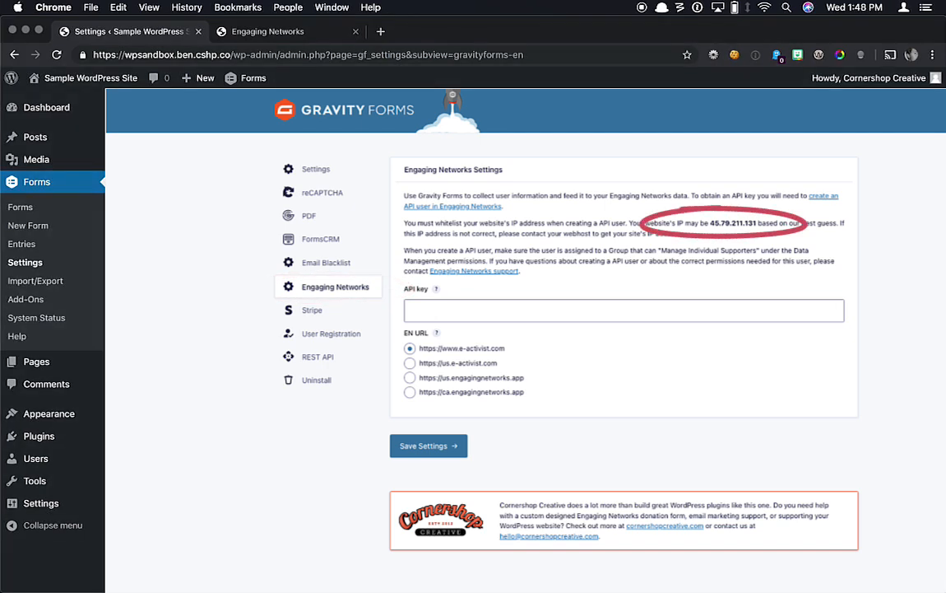
key("super+r")
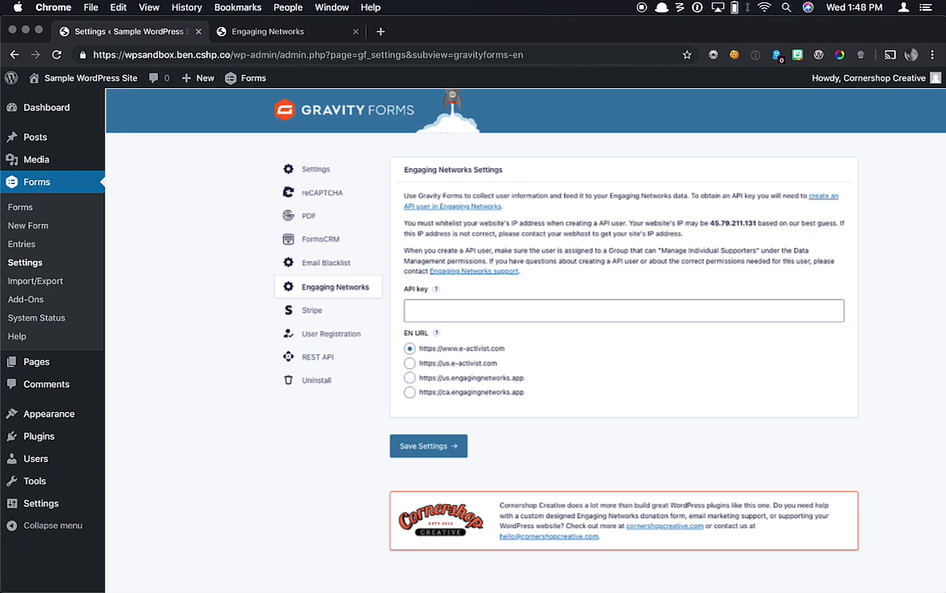
Step: Start a new Engaging Networks API user with a sample email, display name API, and sample first/last name
left_click(268, 31)
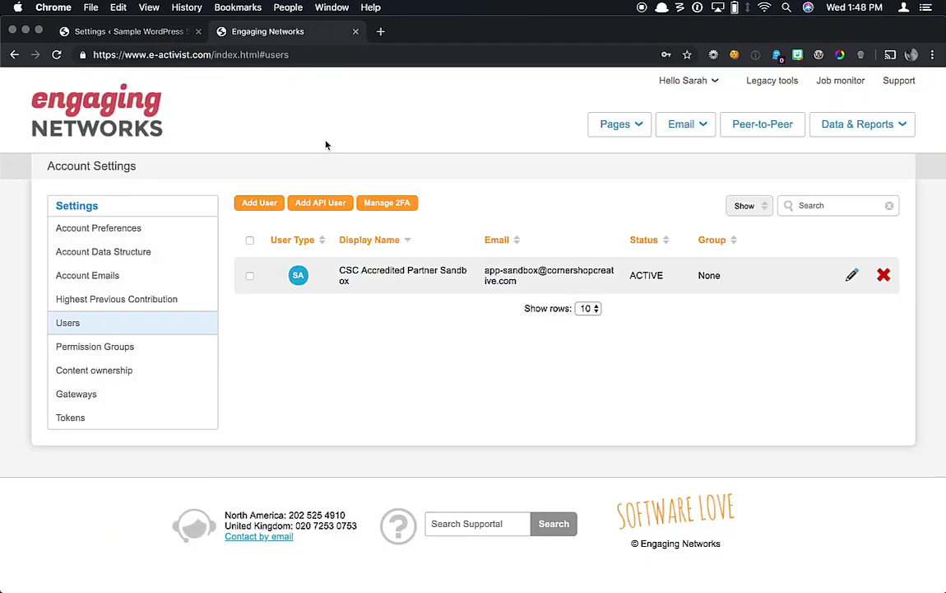
left_click(323, 205)
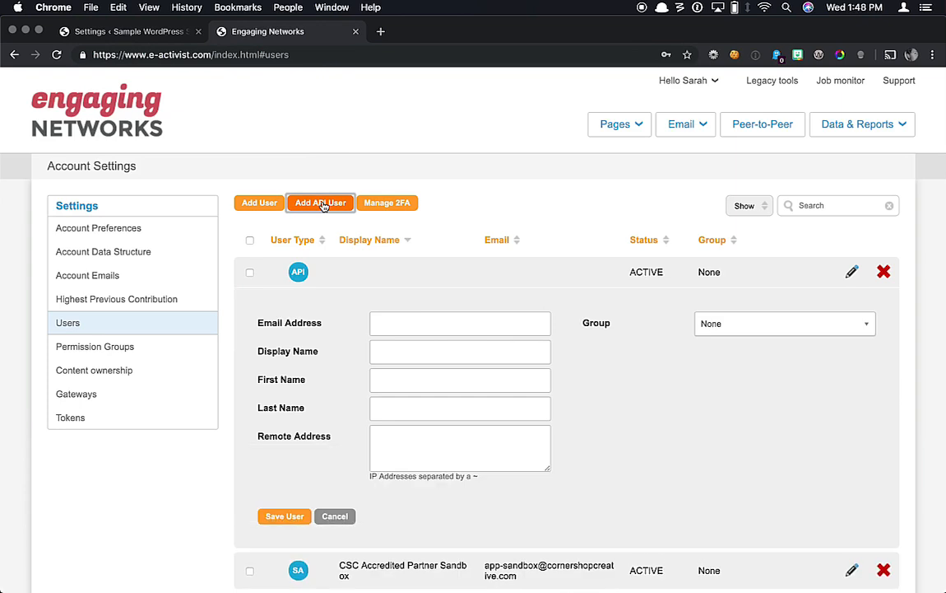
left_click(400, 320)
type("sample@do")
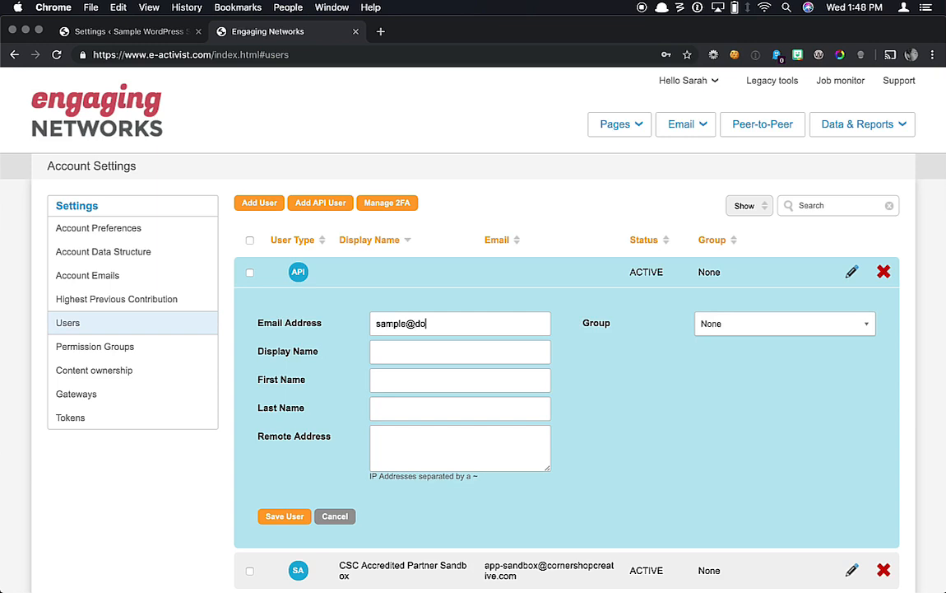
type("main.com")
key("Tab")
type("API")
key("Tab")
type("Sample")
key("Tab")
type("User")
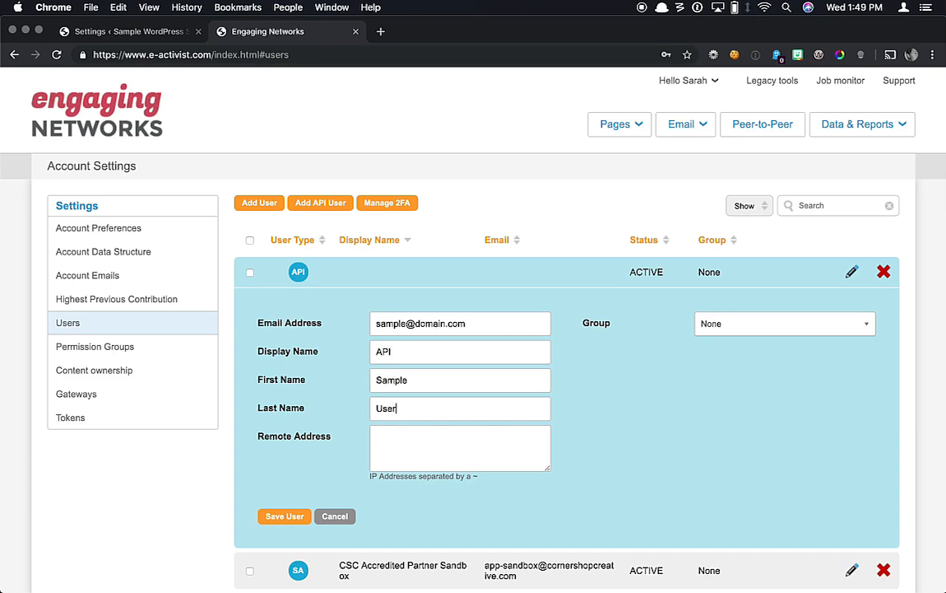
Step: Allow remote address 45.79.211.131 for the API user and save it
left_click(414, 441)
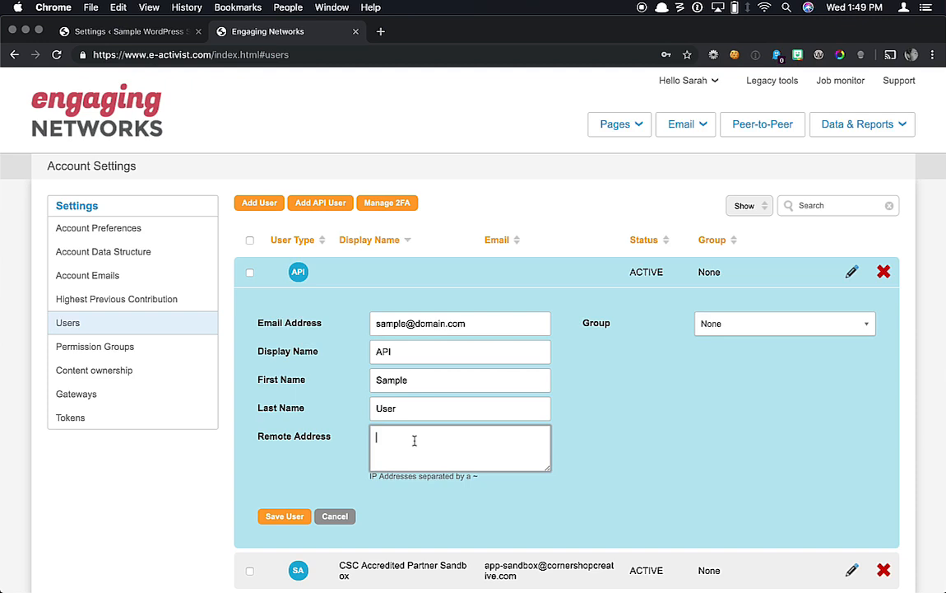
type("45.79.211.131")
left_click(291, 516)
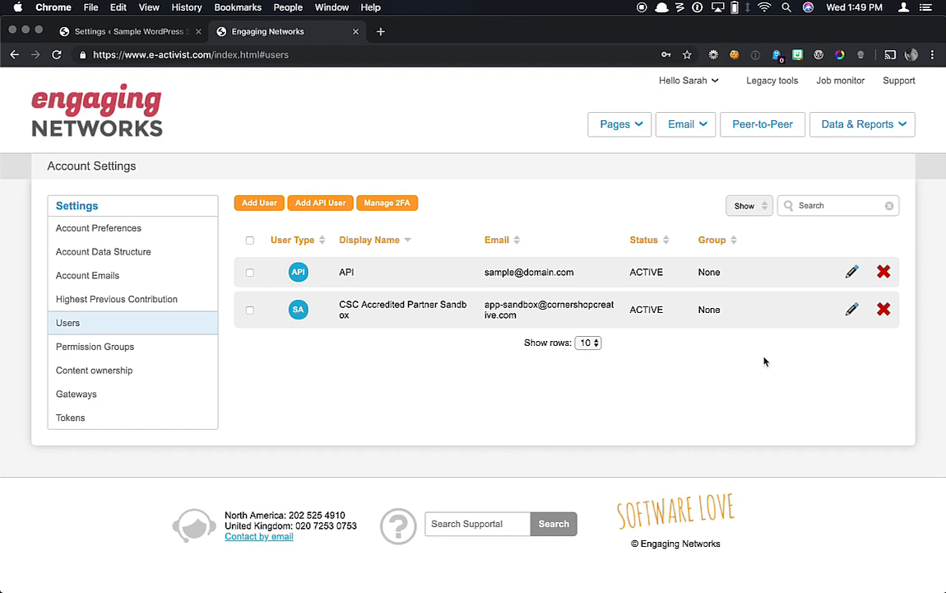
Step: Reveal the new API user's generated key, then go back to the WordPress Engaging Networks settings
left_click(853, 273)
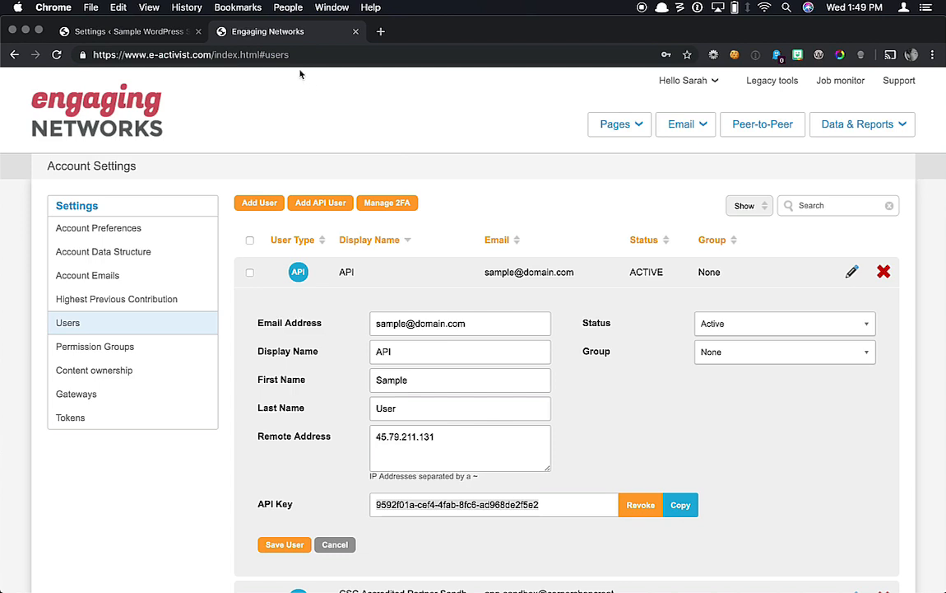
left_click(189, 32)
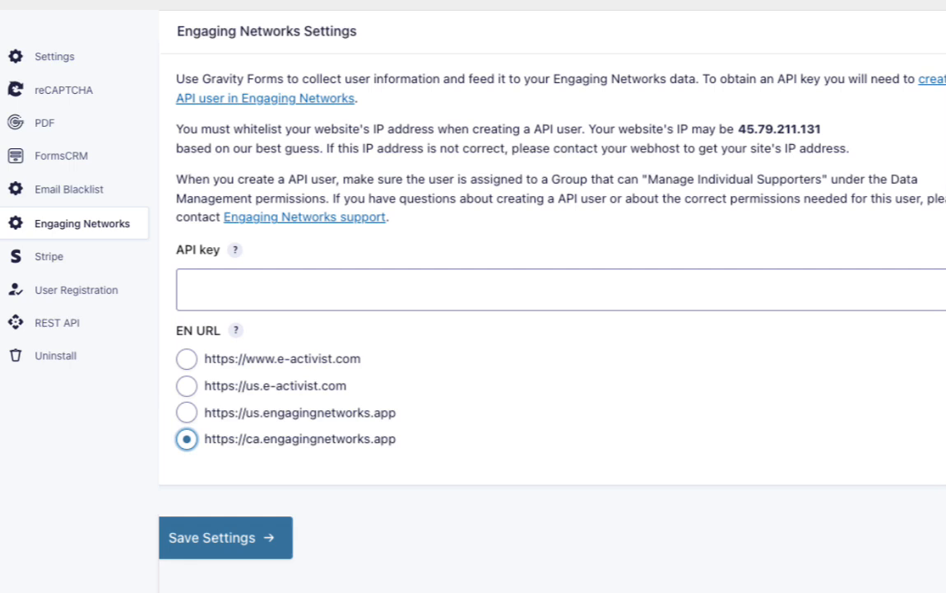
Step: Paste the Engaging Networks API key into the plugin's API key field
key("ctrl+v")
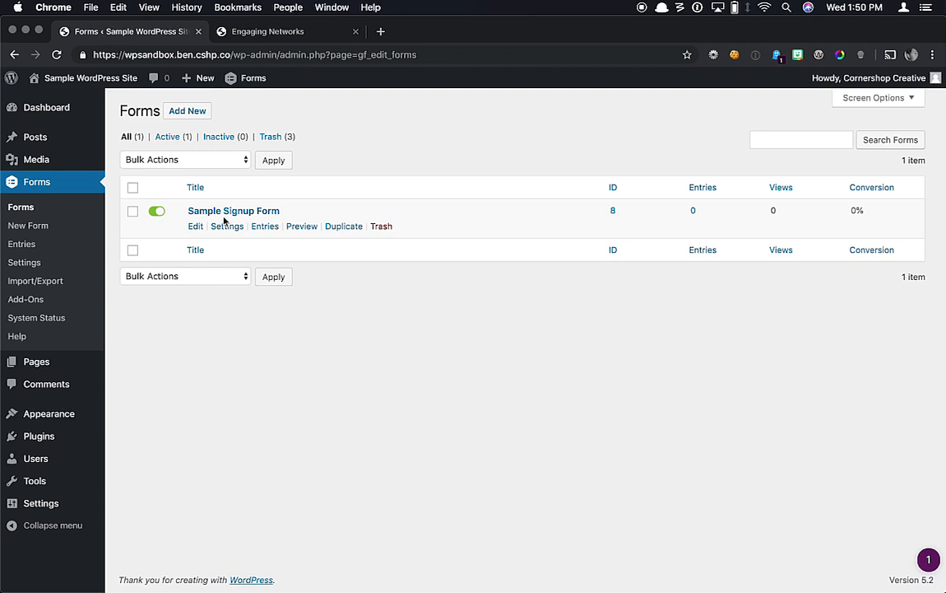
Step: Create Engaging Networks Feed 1 from Sample Signup Form's Engaging Networks settings
mouse_move(228, 226)
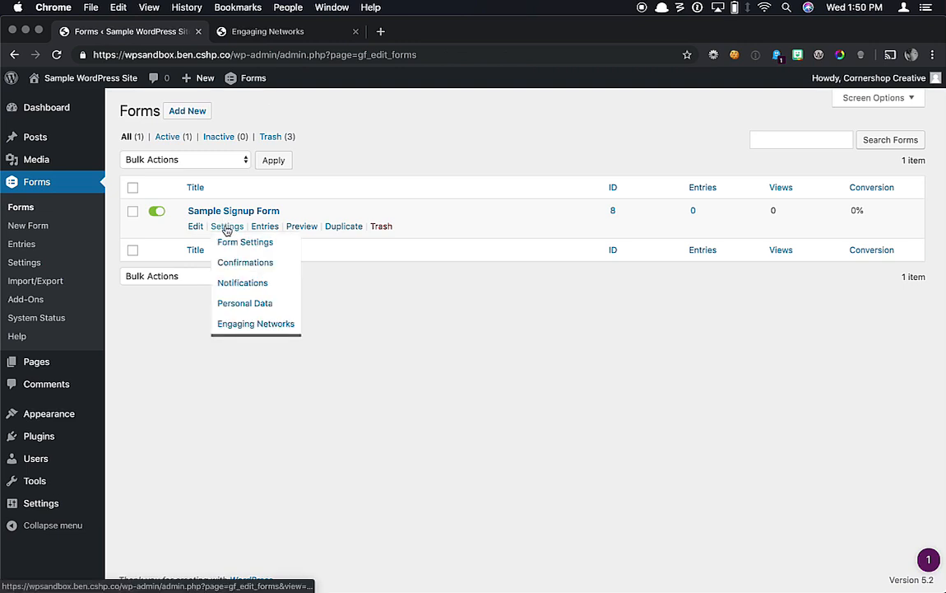
left_click(236, 323)
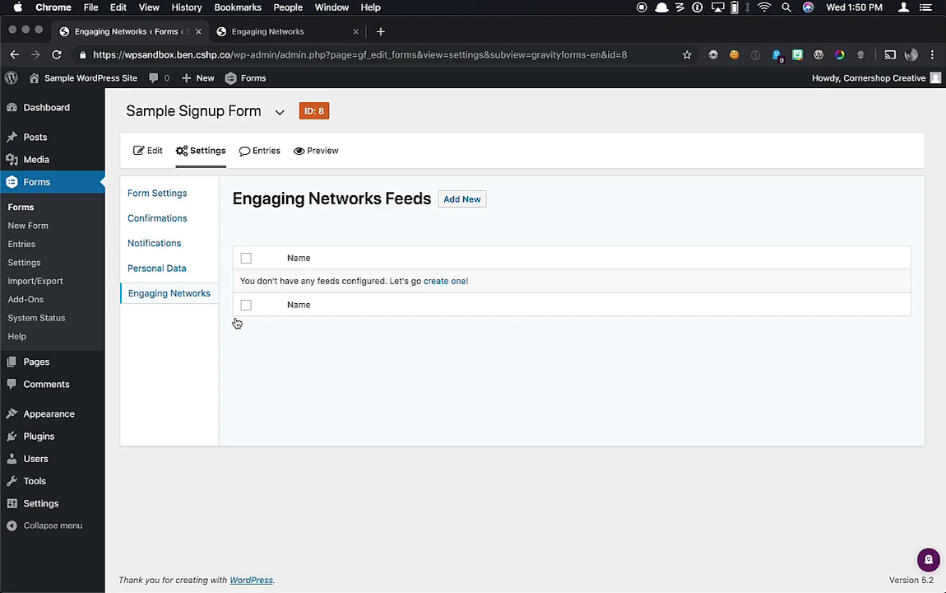
left_click(440, 281)
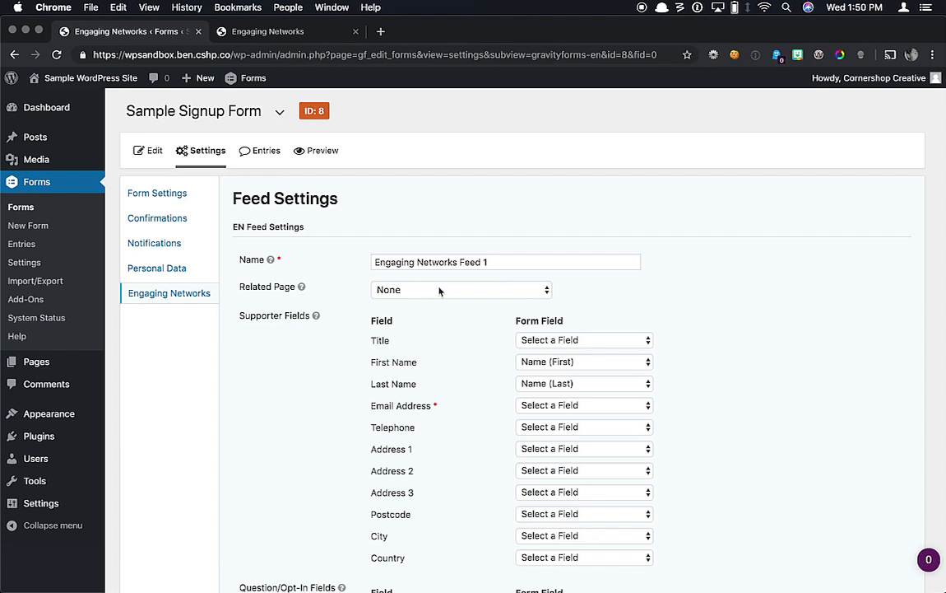
Step: Link the feed to the Engaging Networks page Sample Data Capture Page - live
left_click(438, 289)
left_click(439, 314)
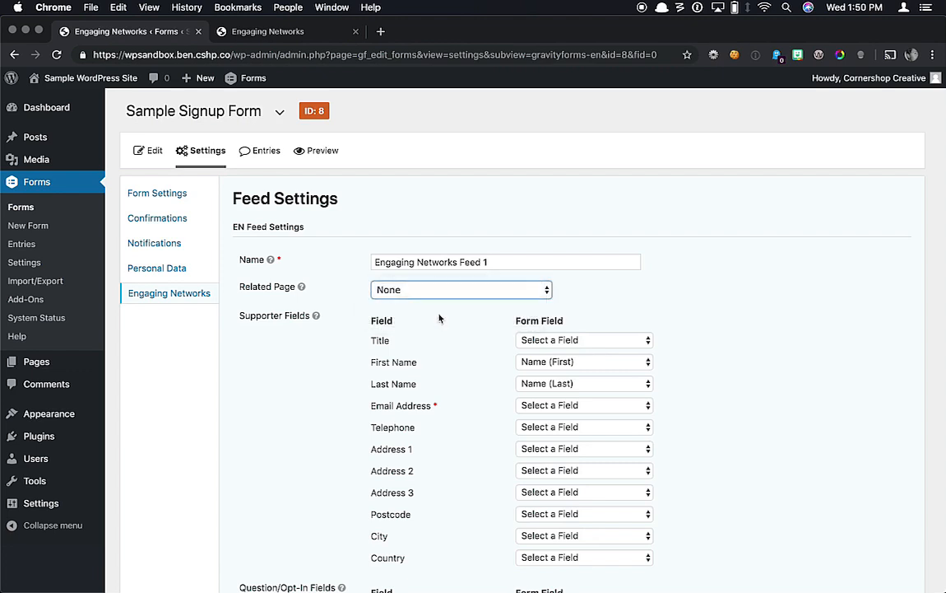
scroll(440, 319, "down", 2)
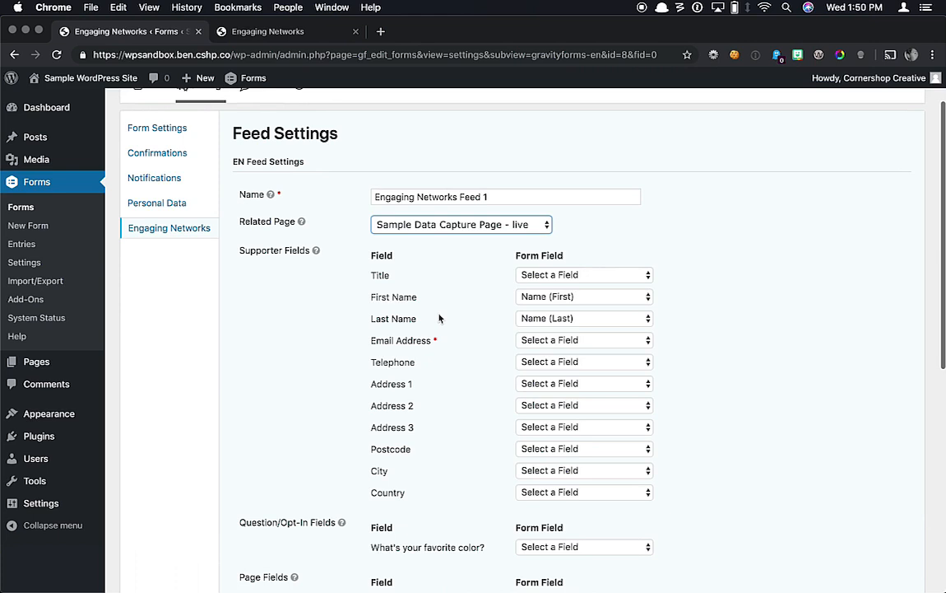
Step: Map Email Address to Email and the color question to Favorite Color, then save the feed
left_click(529, 340)
left_click(533, 352)
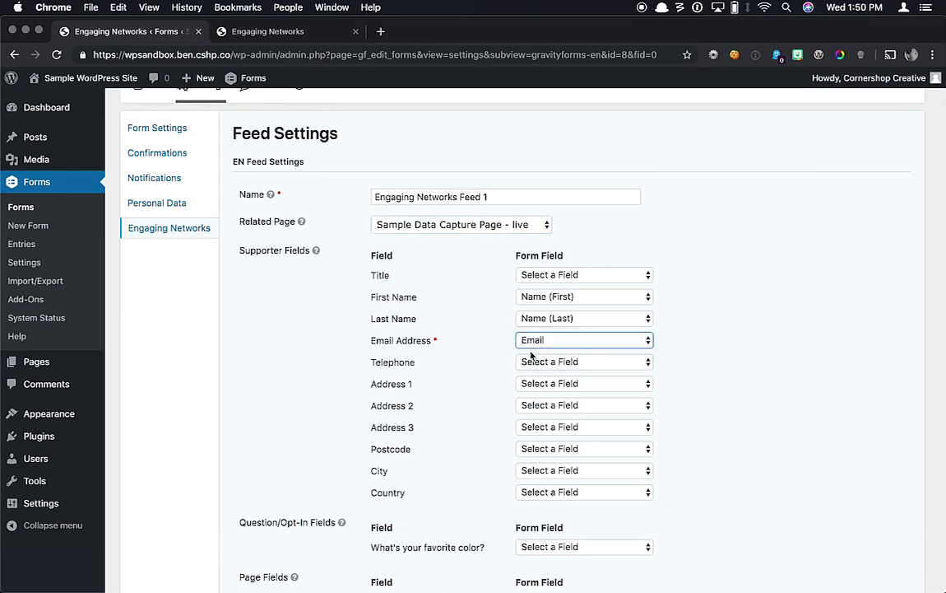
scroll(475, 405, "down", 5)
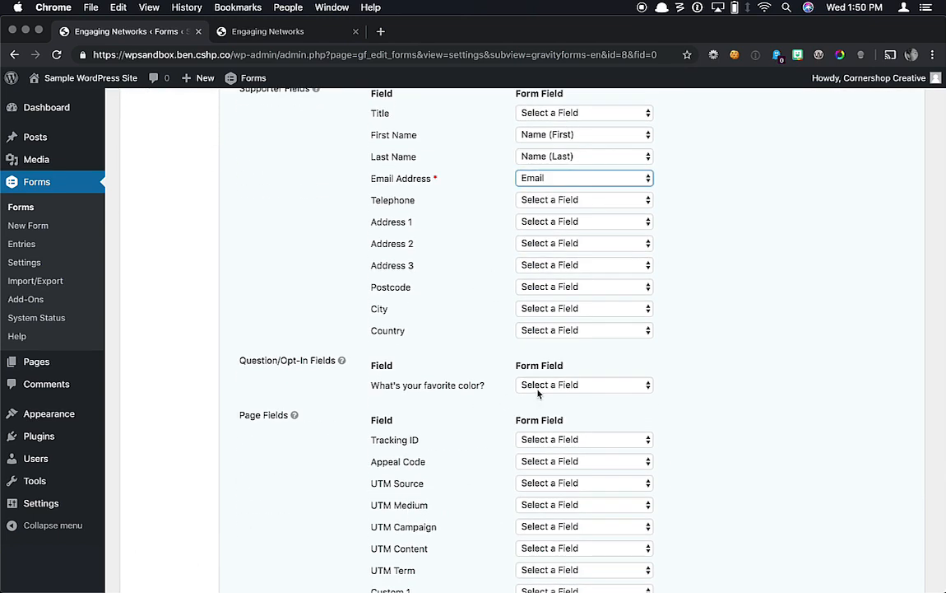
left_click(546, 387)
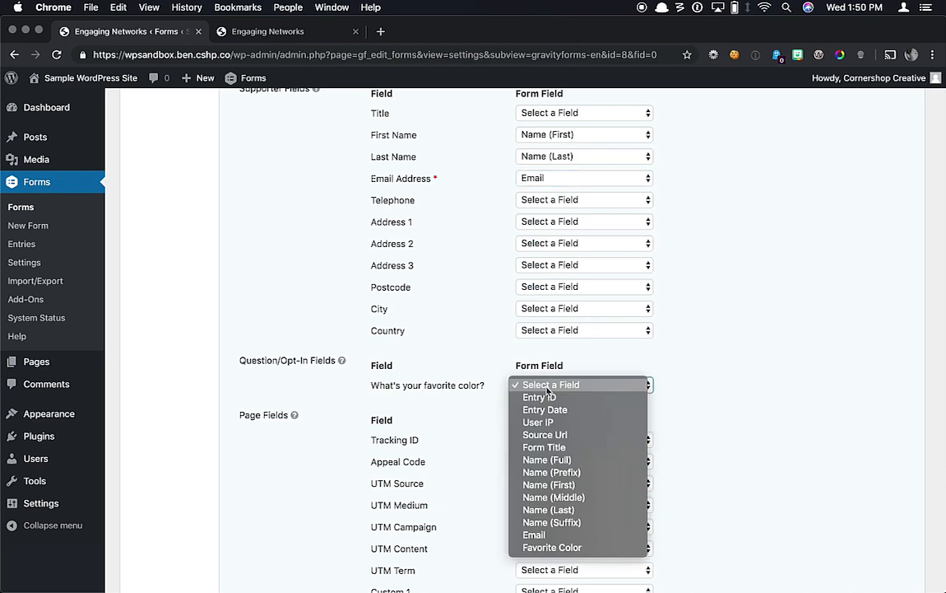
left_click(551, 547)
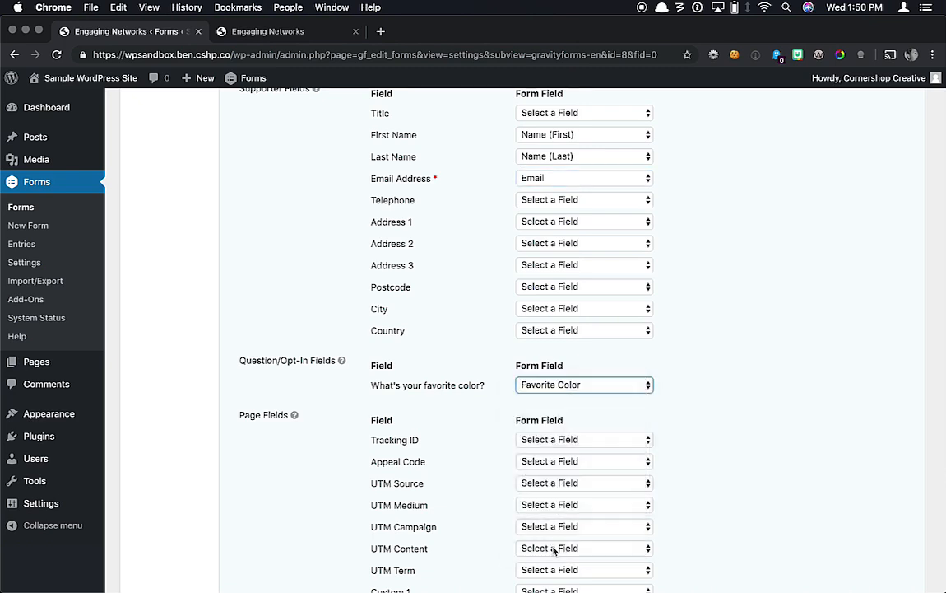
scroll(483, 449, "down", 5)
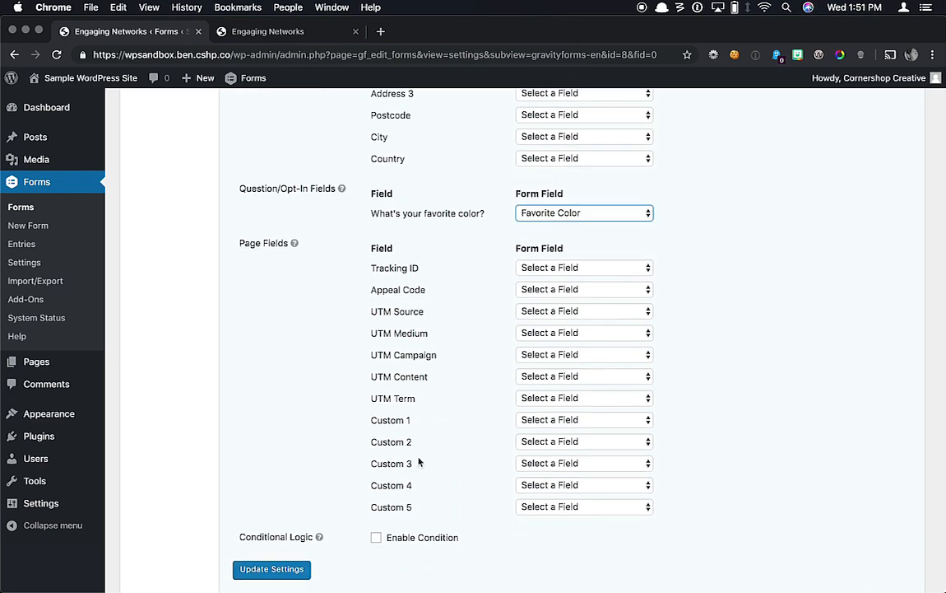
left_click(288, 570)
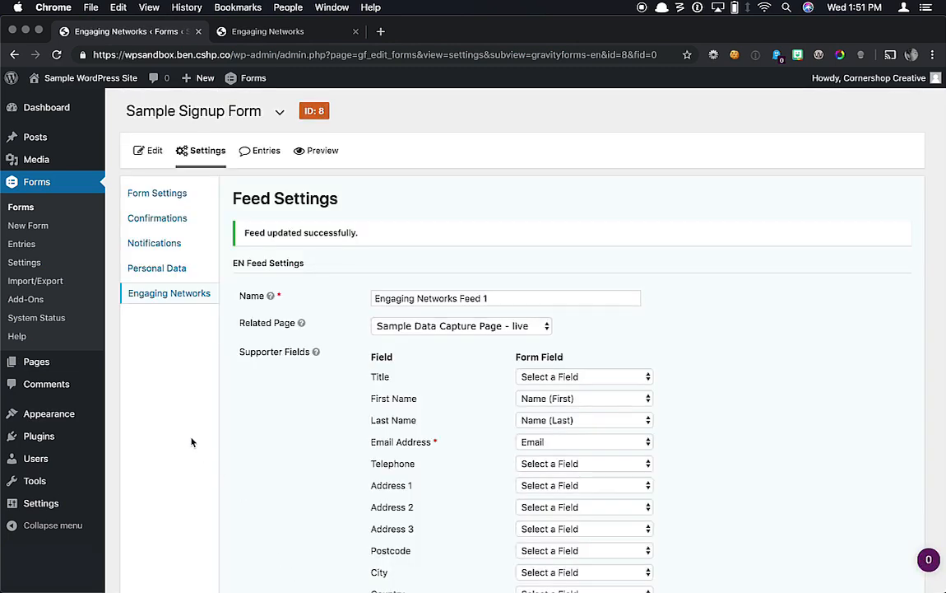
Step: View the Sample form page on the site from the All Pages list
mouse_move(72, 365)
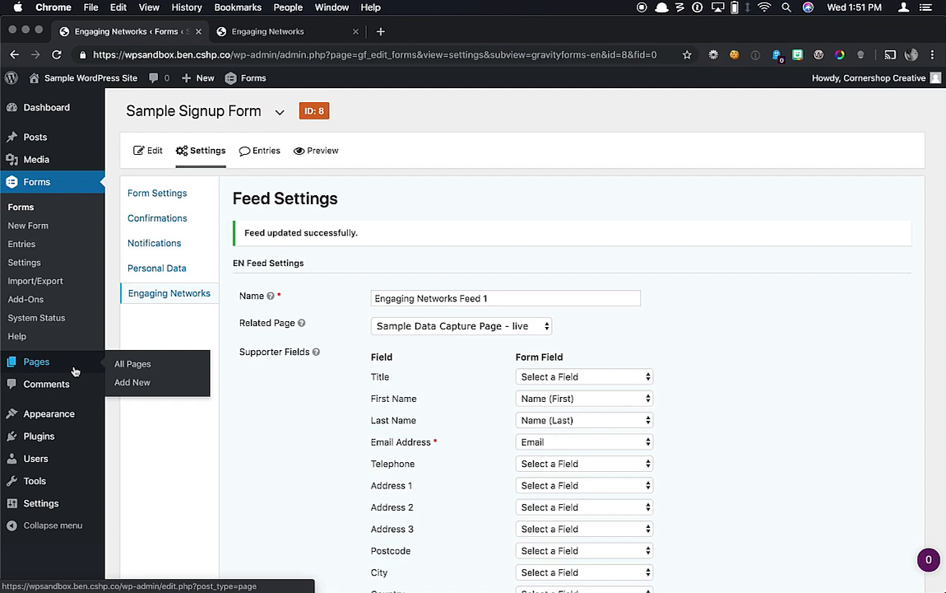
left_click(132, 366)
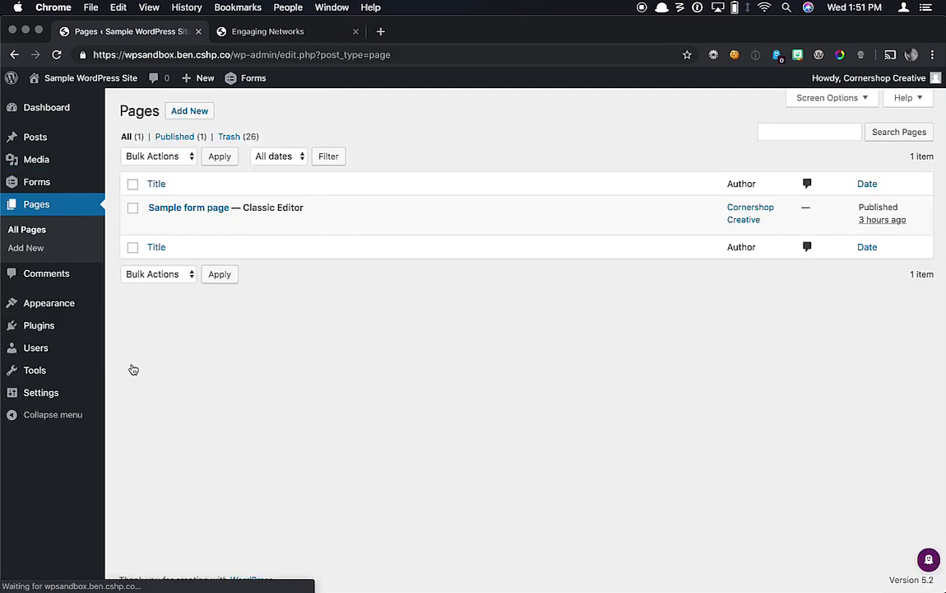
mouse_move(186, 222)
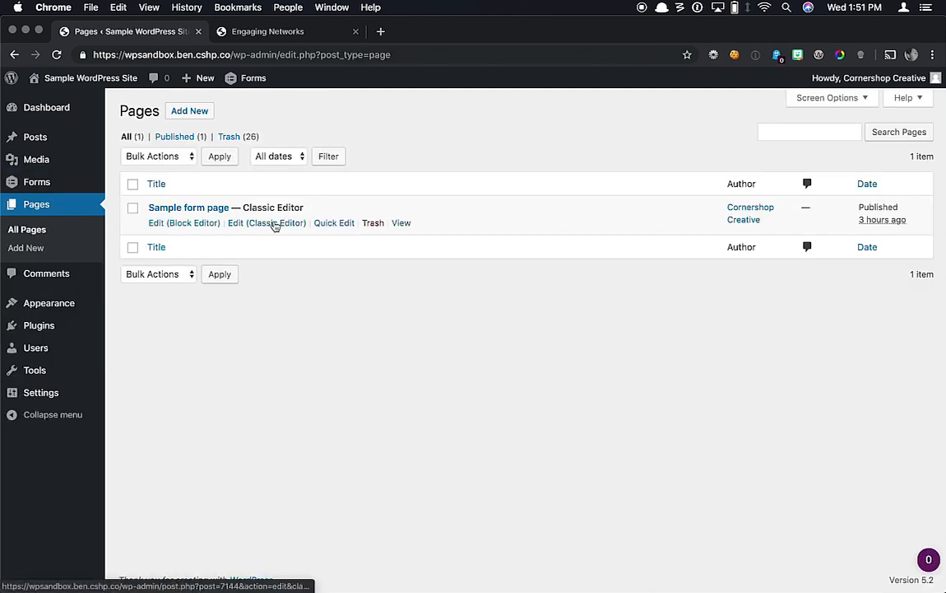
left_click(400, 222)
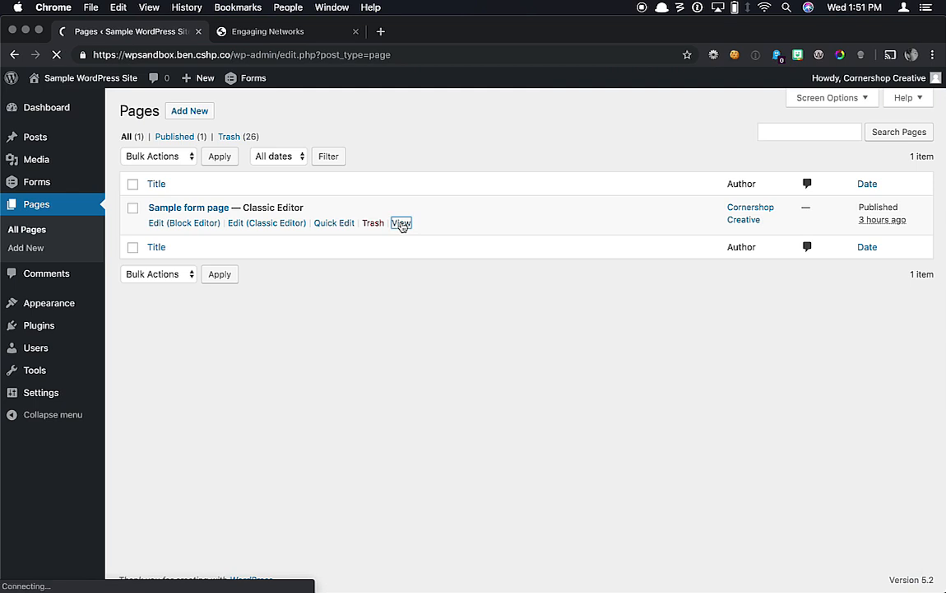
scroll(418, 276, "down", 3)
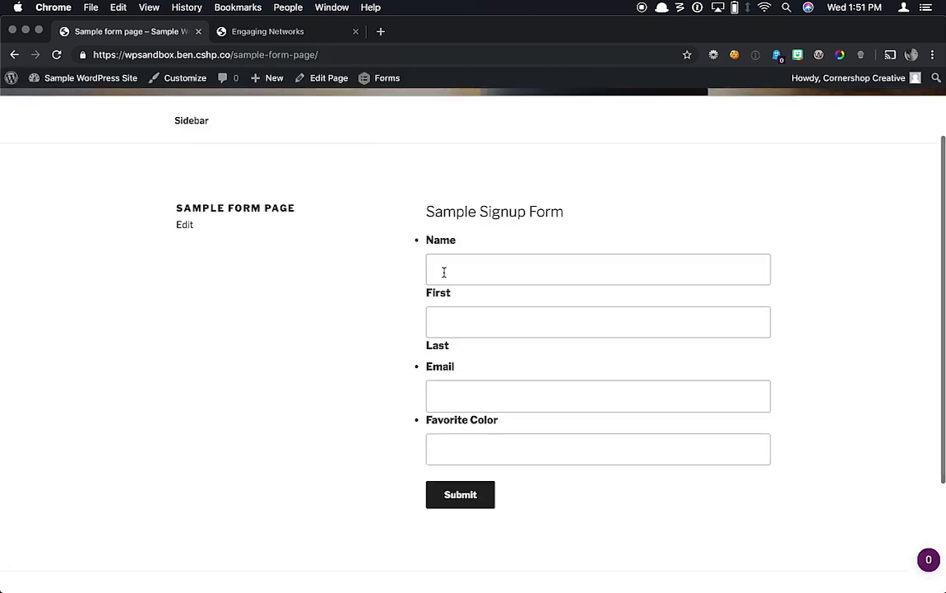
Step: Submit the form with first name Engaging, last name Networks, a test email and color Pink
left_click(443, 272)
type("Engaging")
key("Tab")
type("Networks")
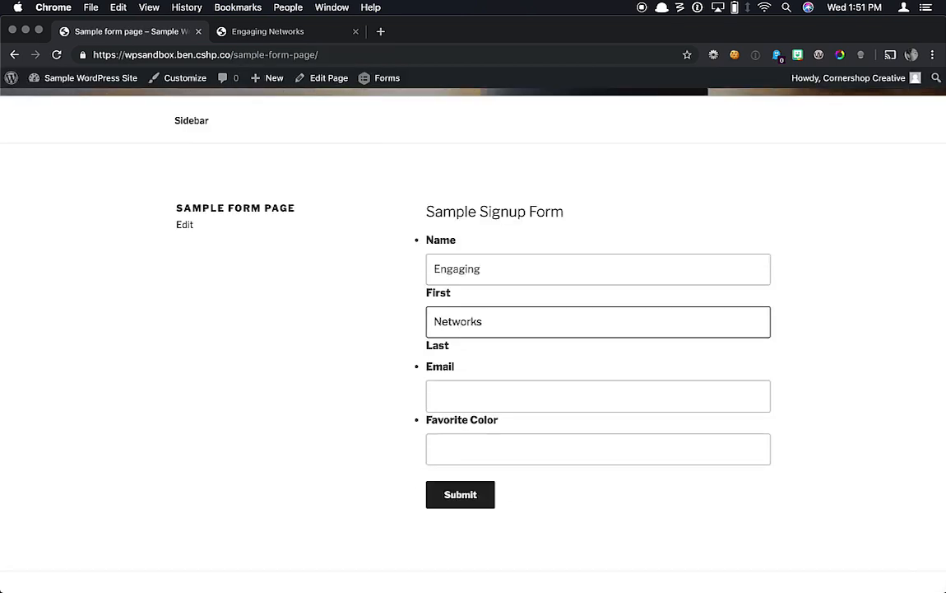
key("Tab")
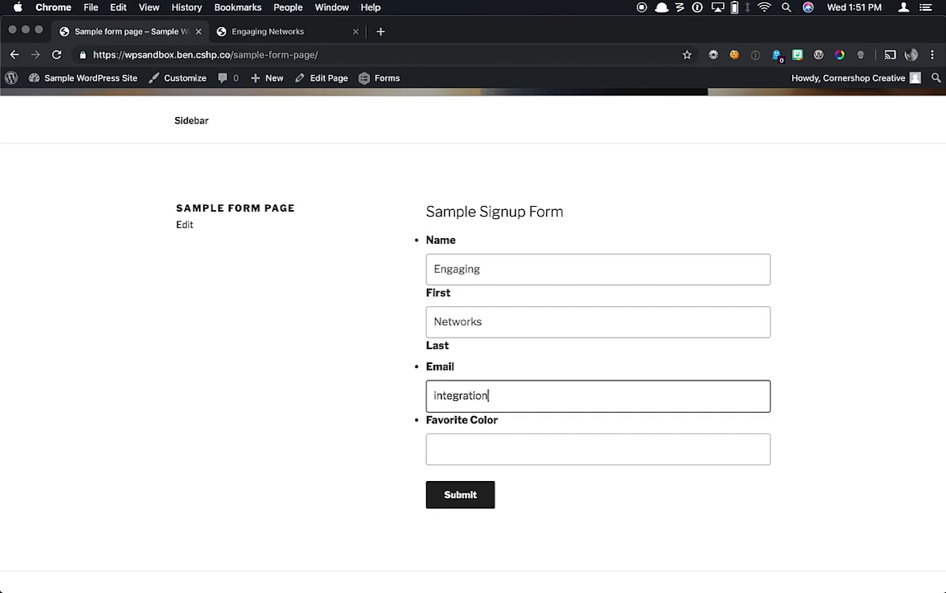
key("Tab")
type("Pink")
left_click(456, 495)
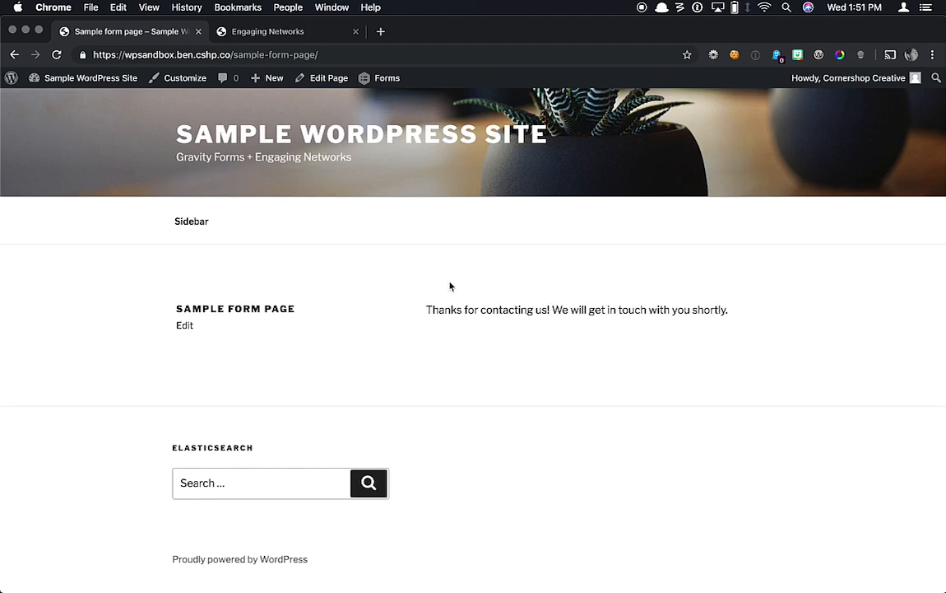
left_click(333, 37)
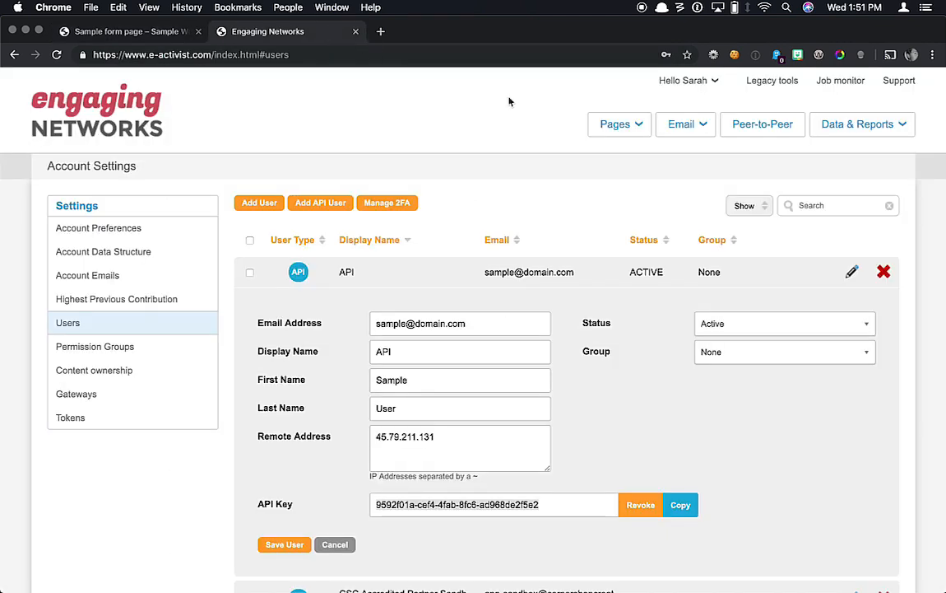
Step: Search Engaging Networks' supporter lookup for 'gmail'
left_click(858, 120)
left_click(719, 190)
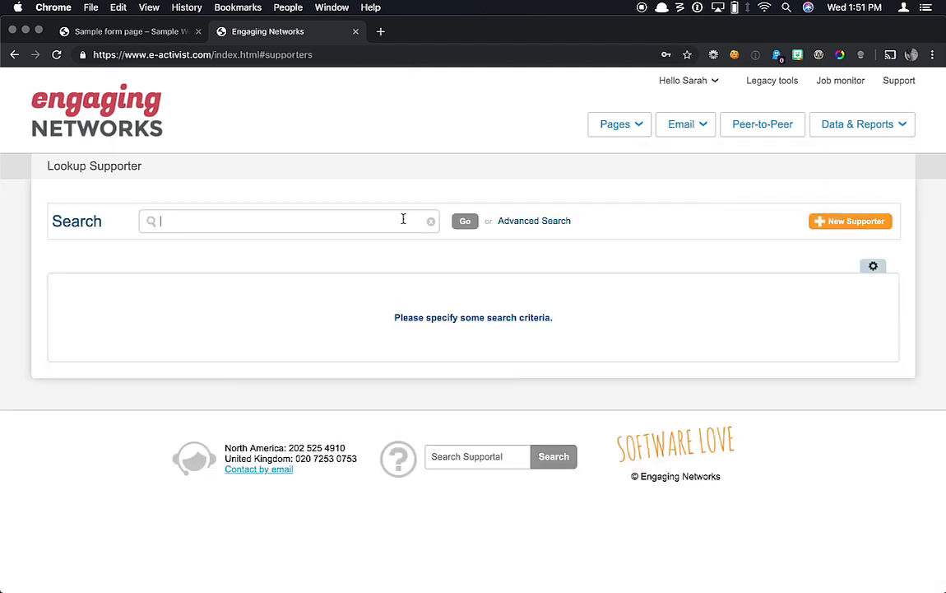
left_click(404, 218)
type("gmail")
key("Return")
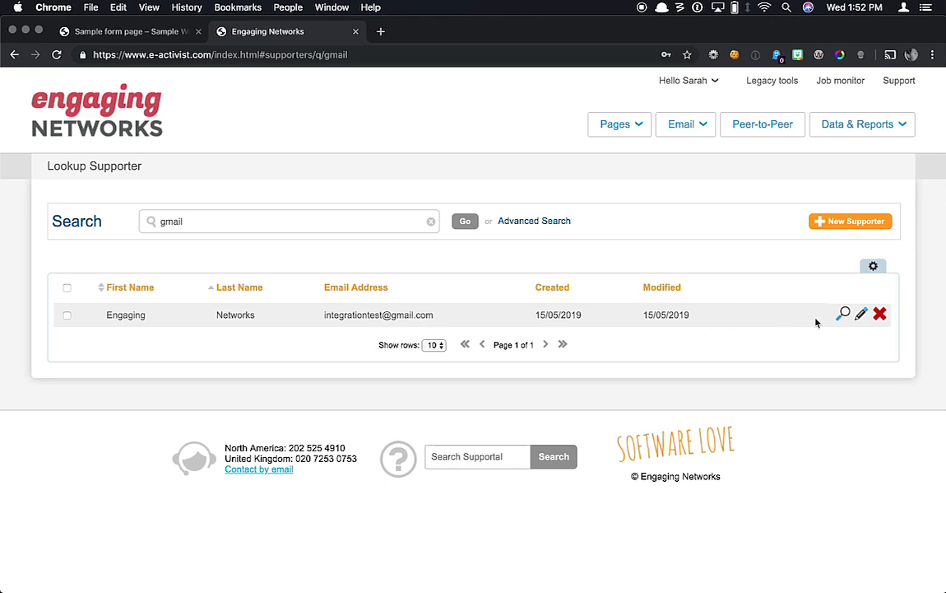
Step: Open the test supporter, check its Sample Data Capture Page transaction, and close the record
left_click(842, 315)
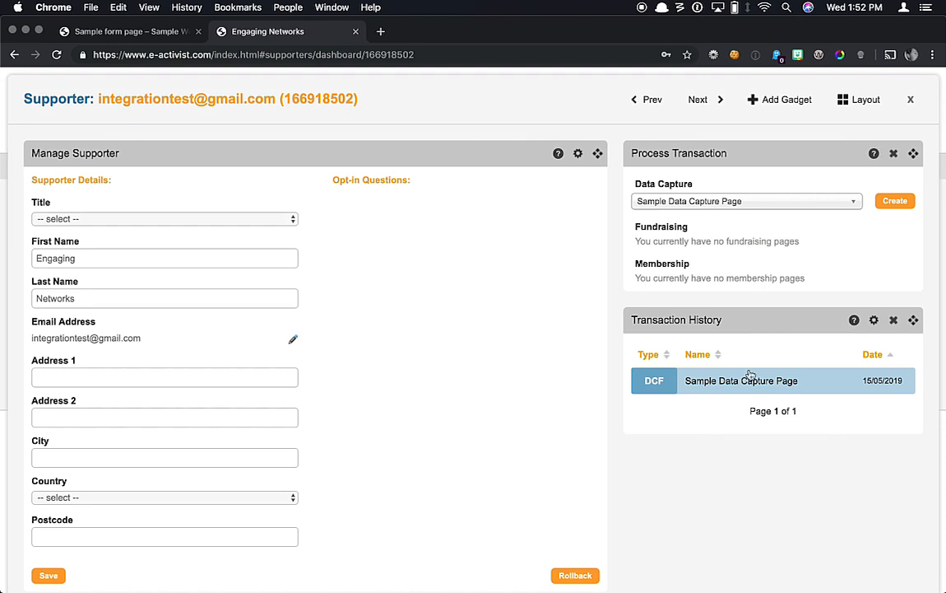
left_click(750, 383)
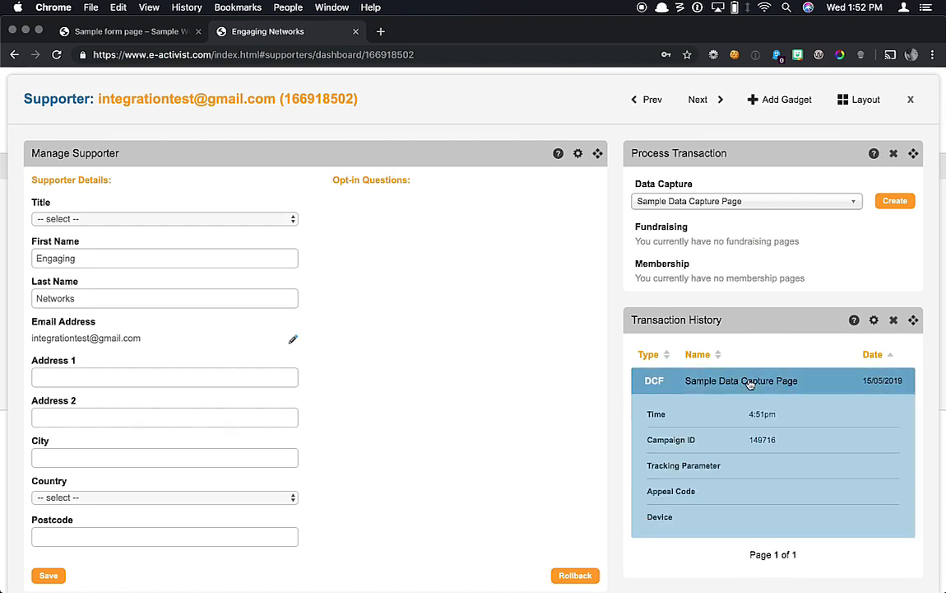
scroll(751, 385, "down", 1)
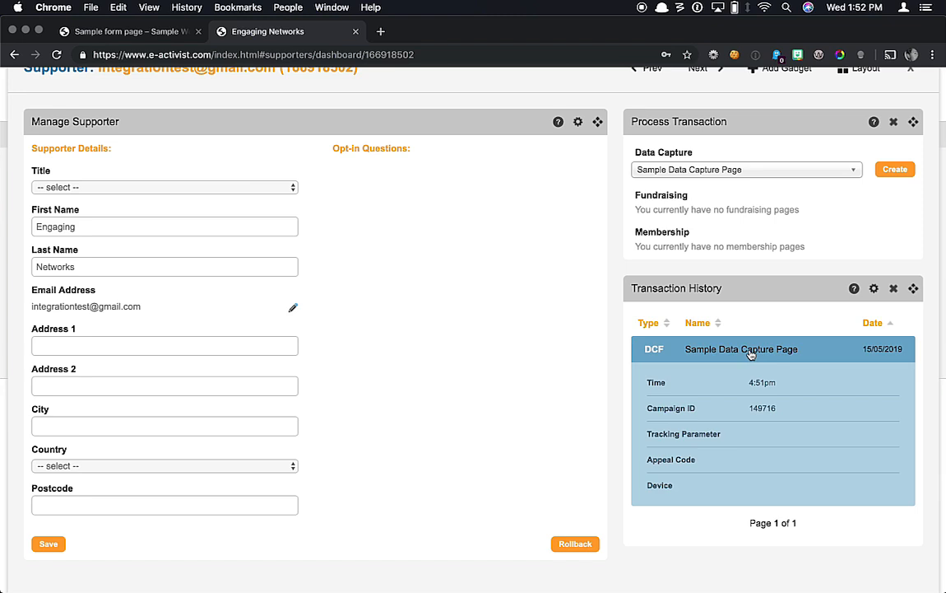
left_click(750, 353)
scroll(751, 352, "up", 1)
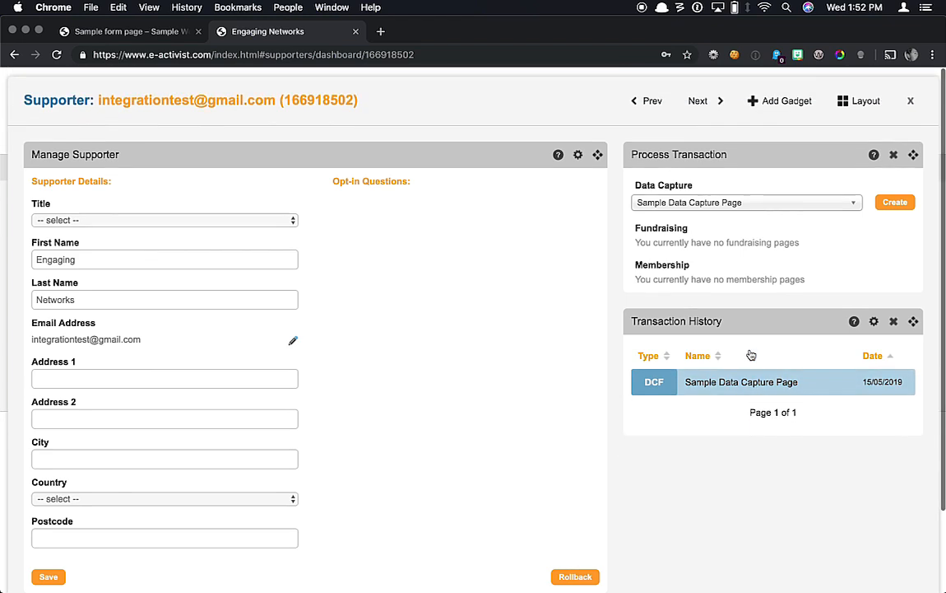
left_click(910, 101)
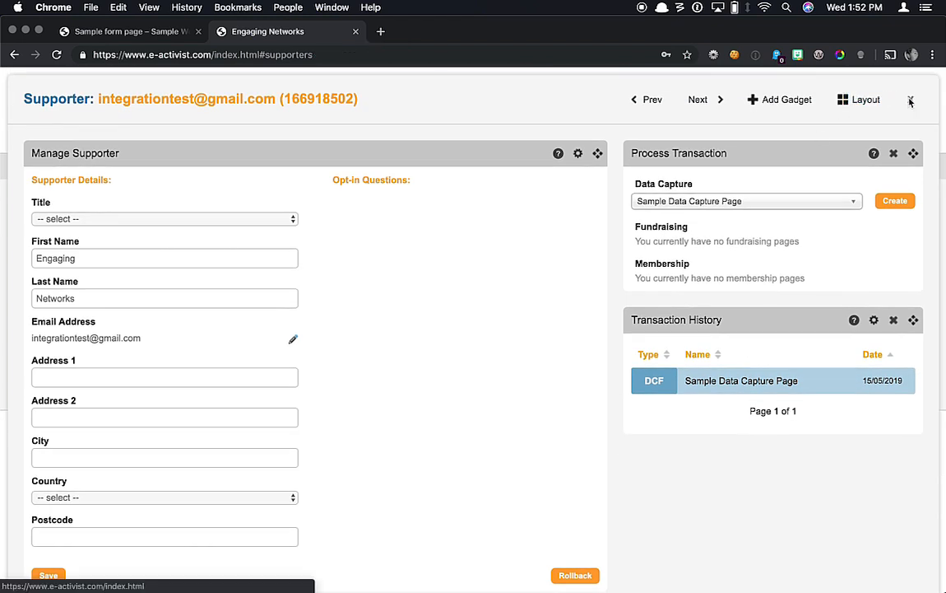